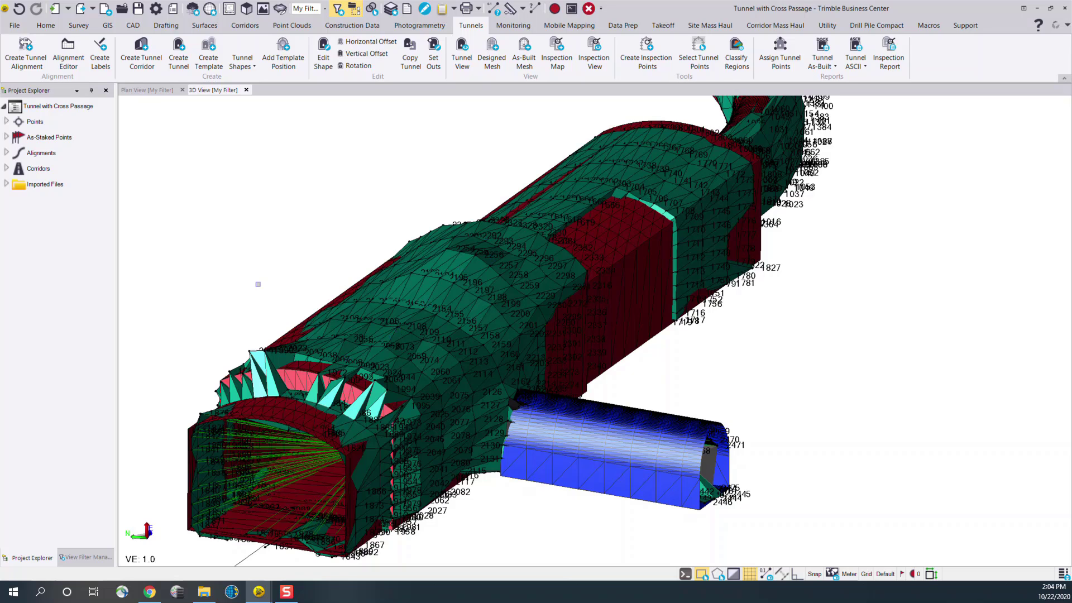
Hide all raw data in the view filter so the tunnel meshes display without points and observations
left_click(88, 557)
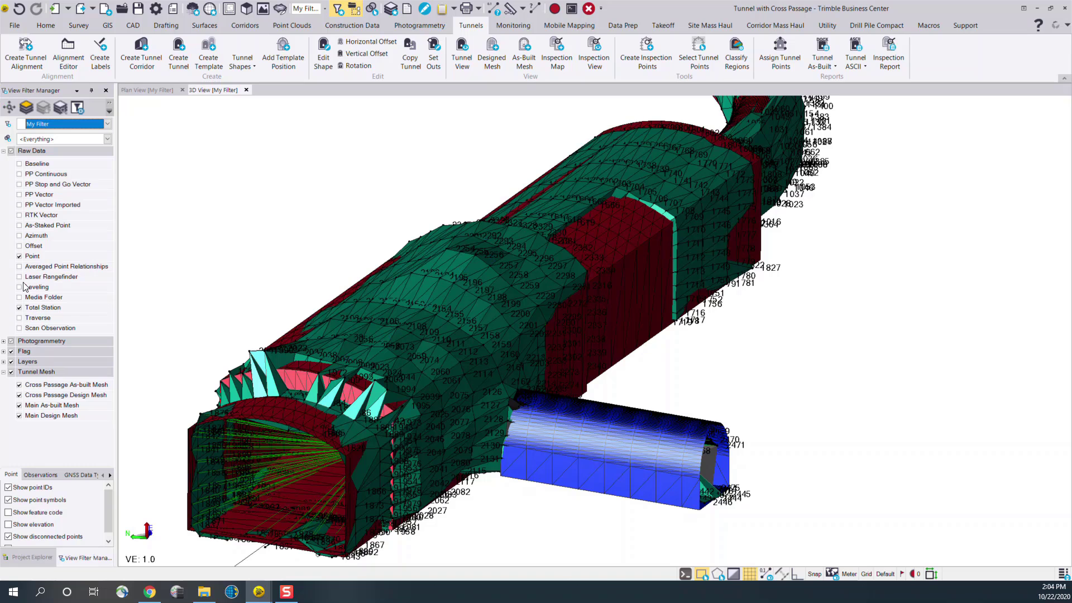
left_click(11, 151)
left_click(4, 151)
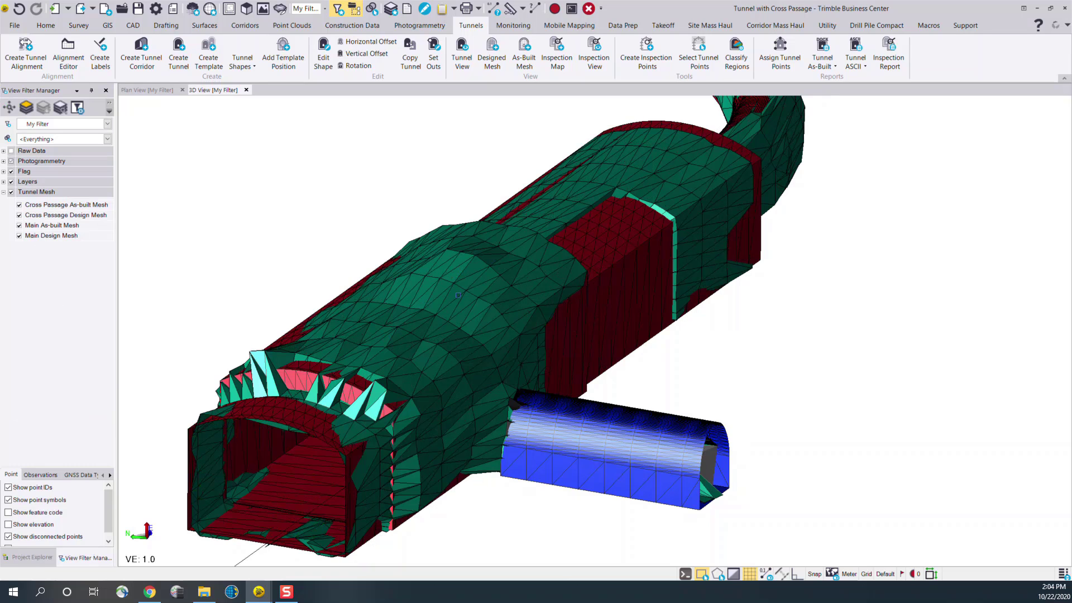
scroll(486, 302, "down", 2)
left_click_drag(485, 302, 503, 349)
scroll(504, 349, "up", 2)
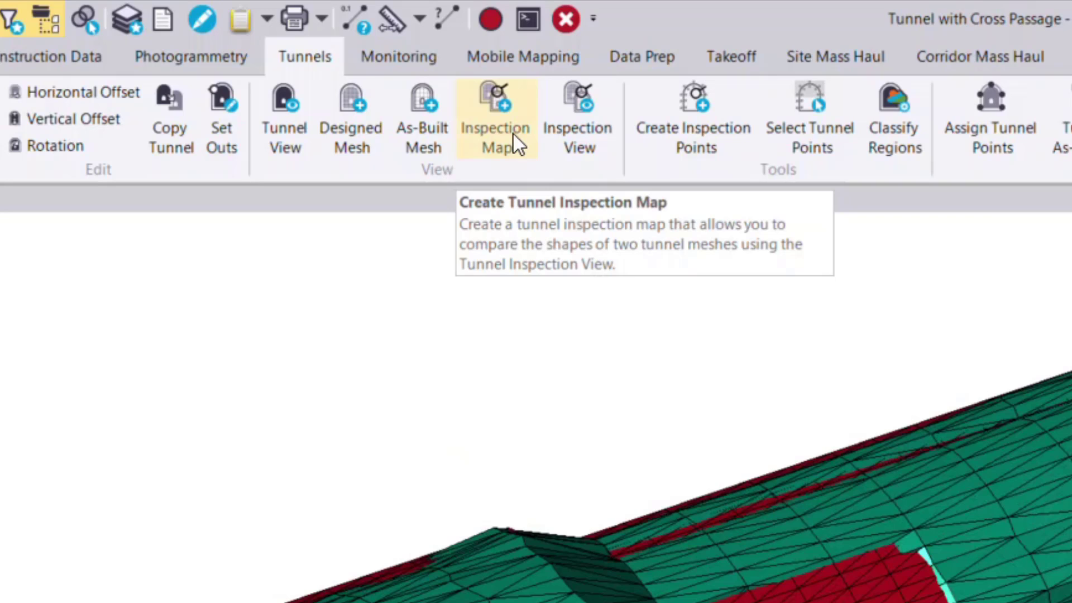
Start a tunnel inspection map named "Excavation Inspection" with the Design-Excavation classification
left_click(514, 135)
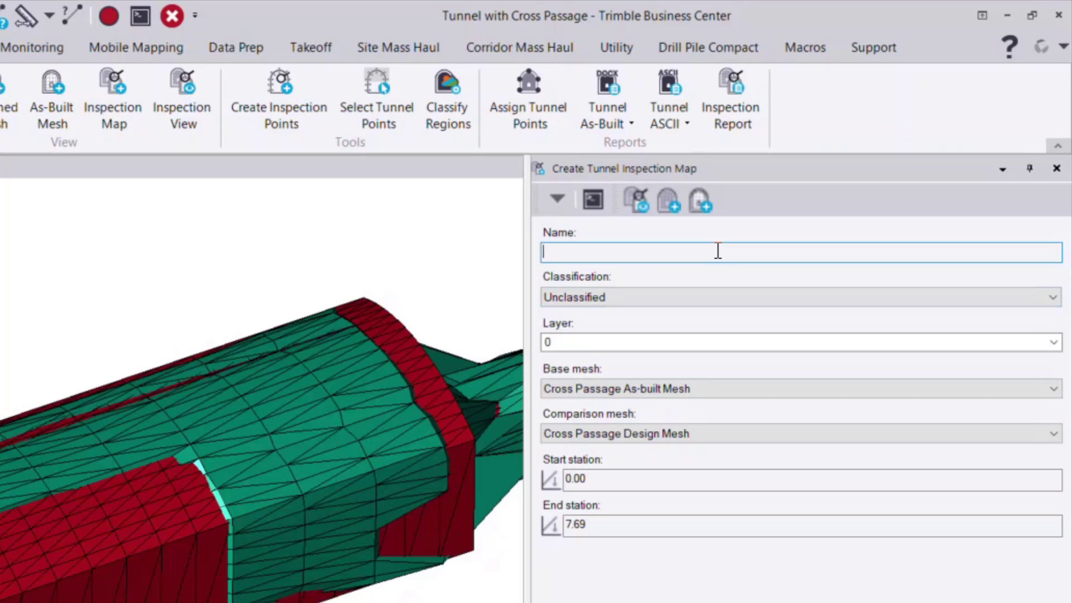
type("Excavation Inspection")
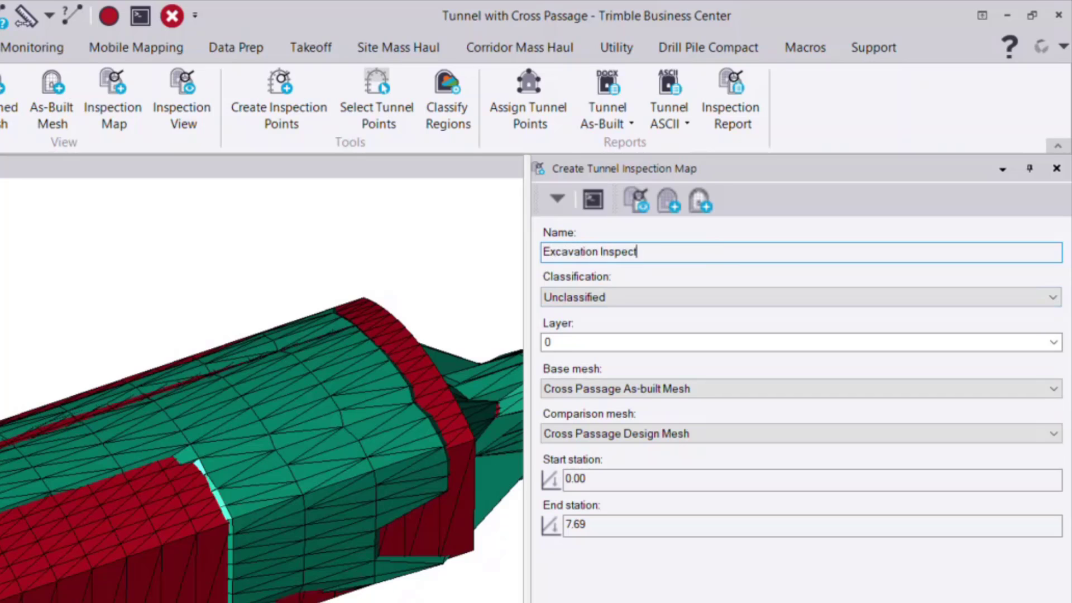
left_click(775, 292)
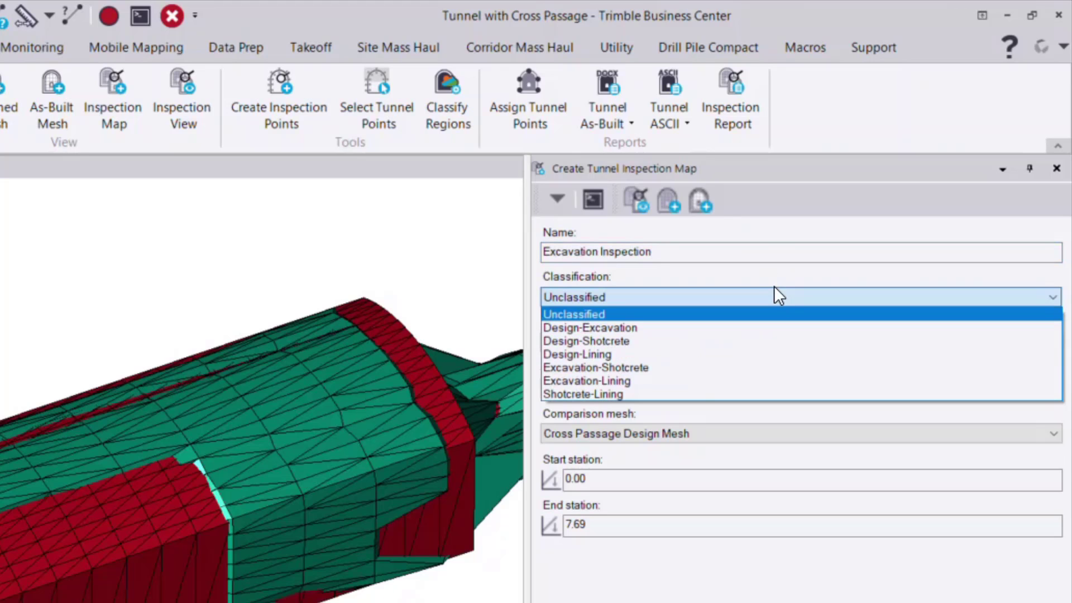
left_click(618, 329)
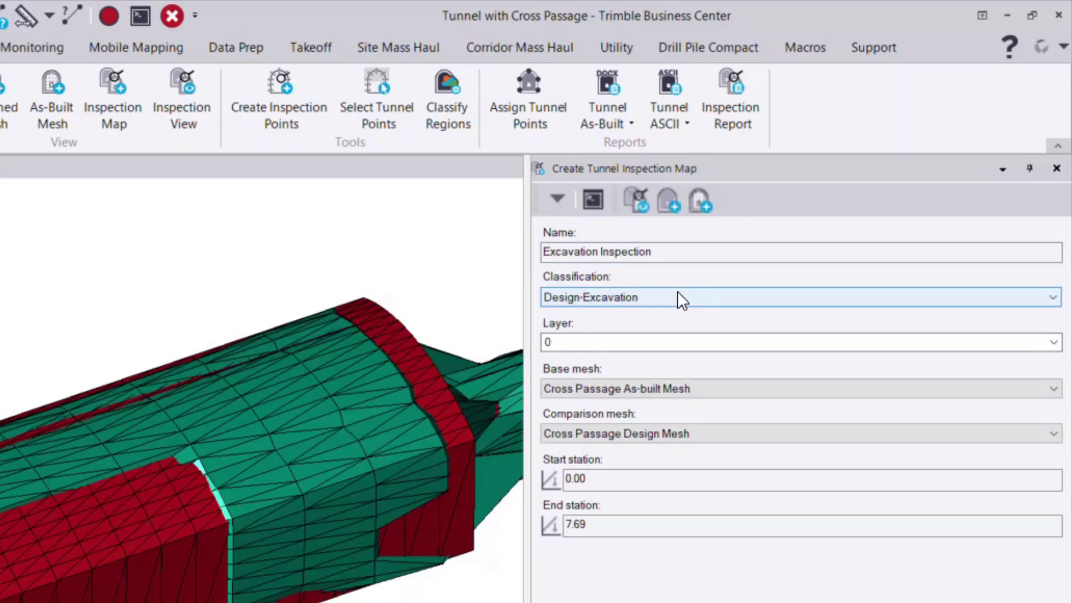
Create a new layer named "Inspection" and assign the inspection map to it
left_click(1054, 342)
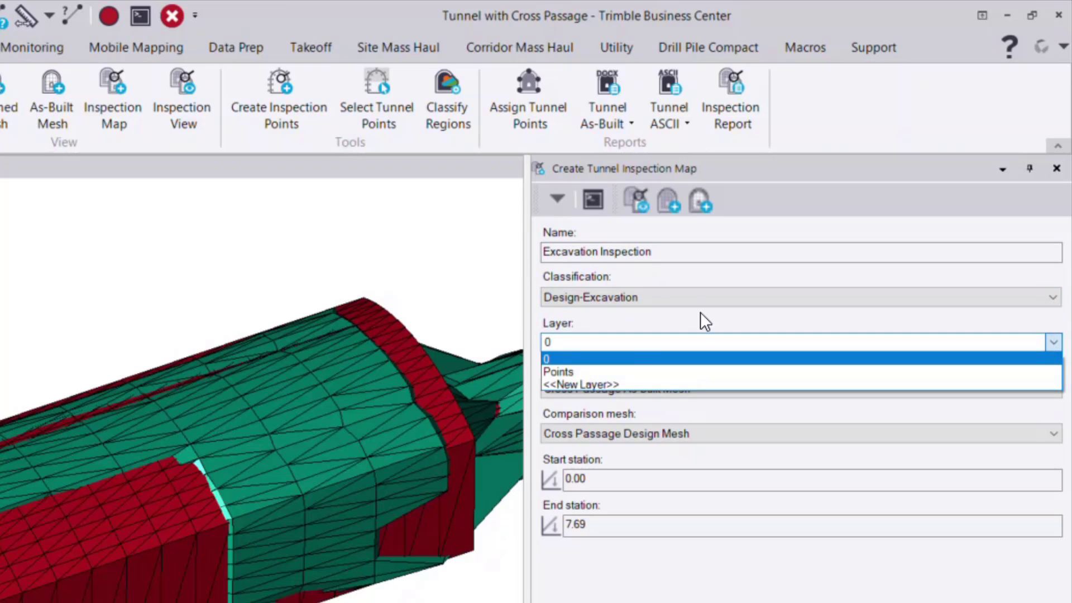
left_click(612, 382)
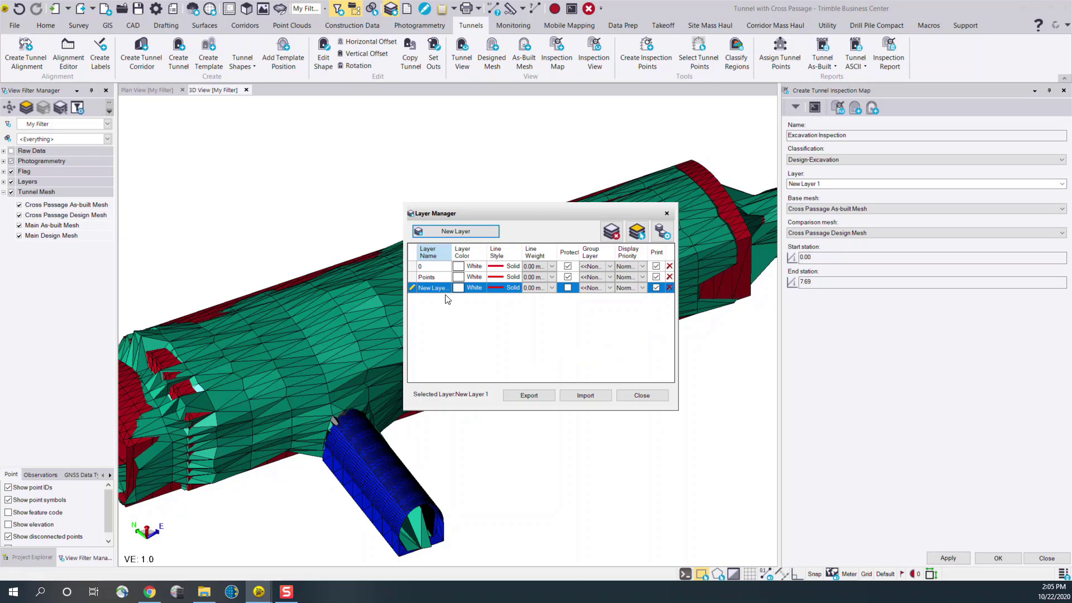
left_click(431, 288)
key("BackSpace")
key("BackSpace")
key("BackSpace")
key("BackSpace")
key("BackSpace")
key("BackSpace")
key("BackSpace")
key("BackSpace")
key("BackSpace")
key("BackSpace")
key("BackSpace")
type("Inspection")
left_click(662, 396)
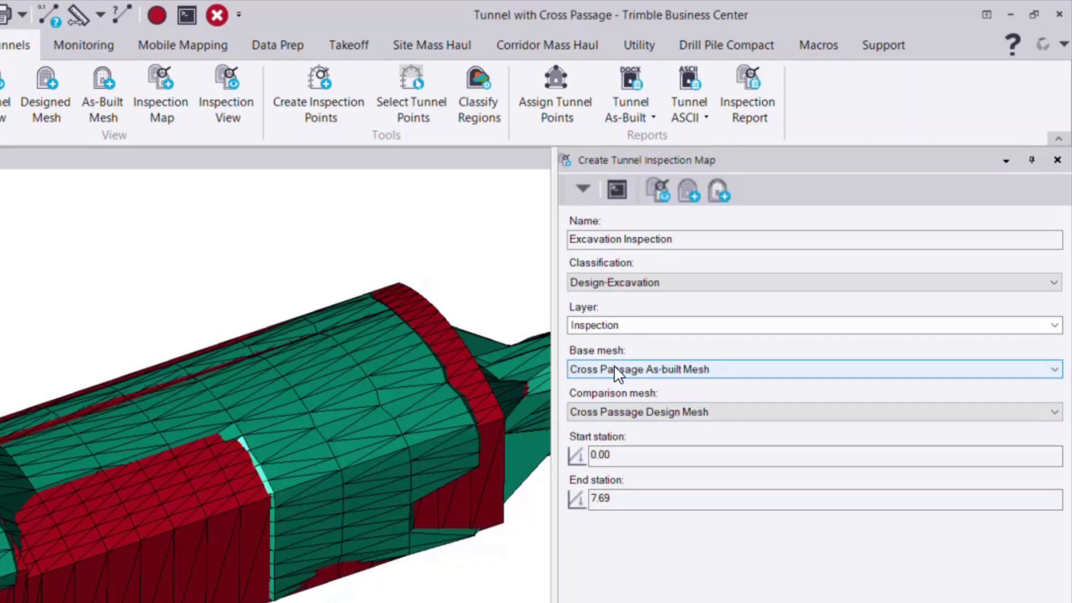
Set the base mesh to Main Design Mesh and the comparison mesh to Main As-built Mesh
left_click(616, 369)
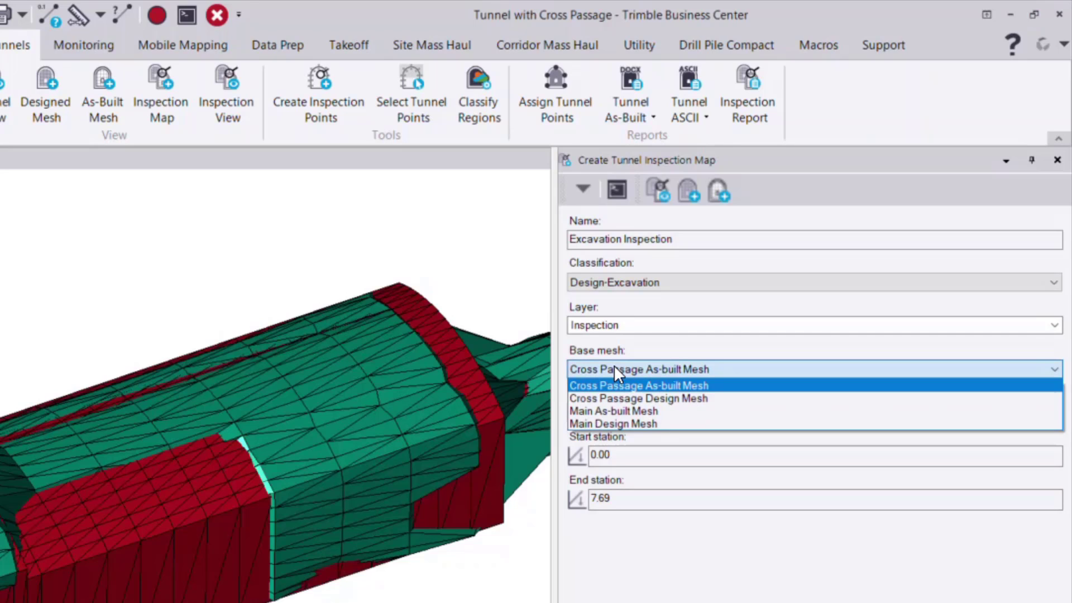
left_click(613, 424)
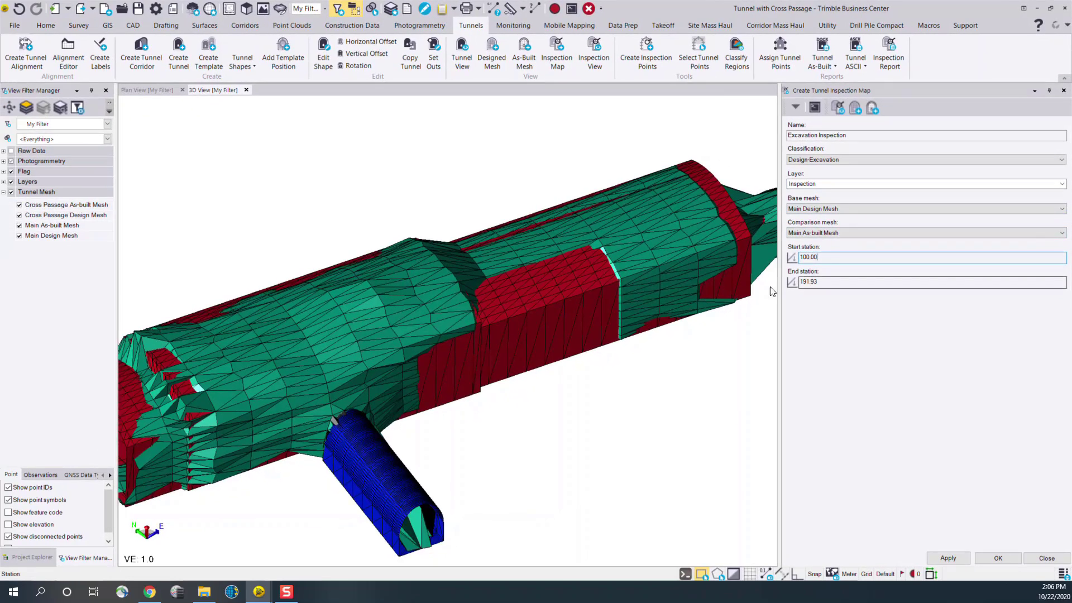
Pick start station 107.51 and end station 140.42 at the two ends of the wide main tunnel section in plan, and create the map
mouse_move(720, 313)
left_mouse_down()
mouse_move(648, 335)
mouse_move(621, 330)
left_mouse_up()
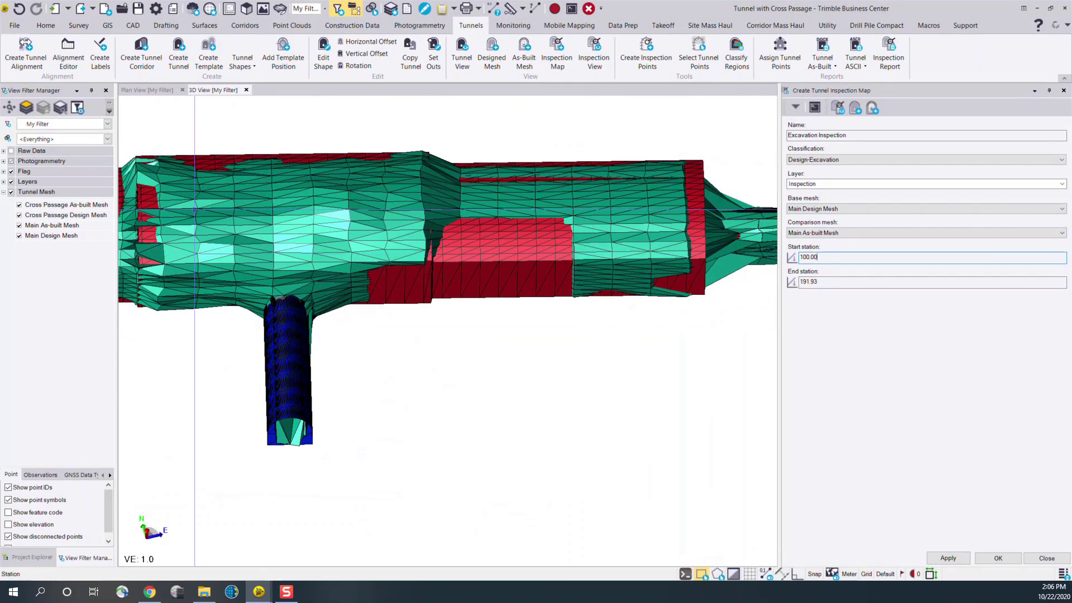
scroll(529, 190, "down", 2)
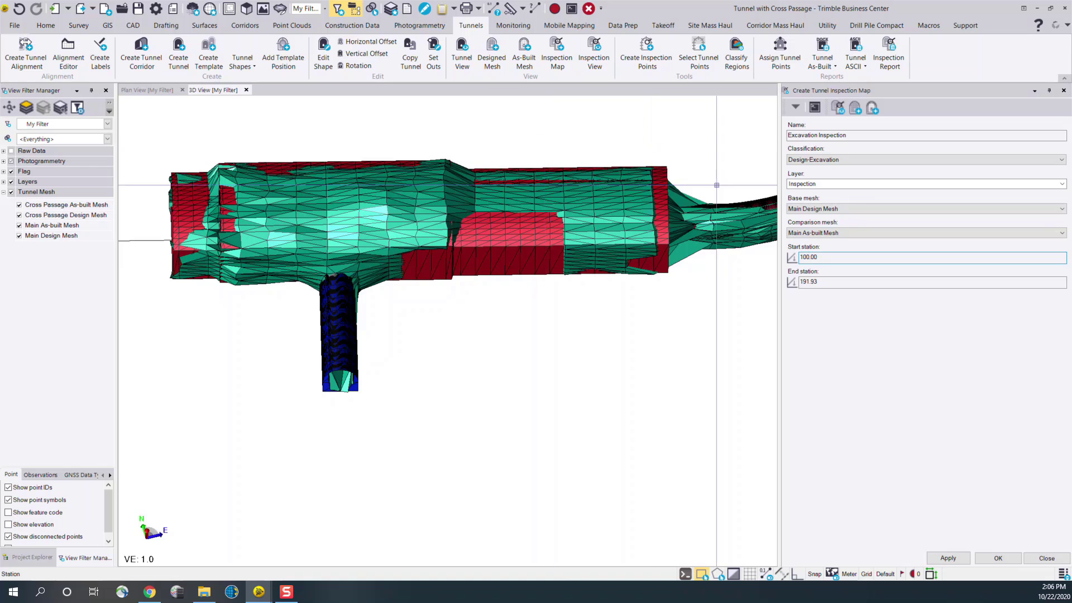
left_click_drag(689, 187, 673, 215)
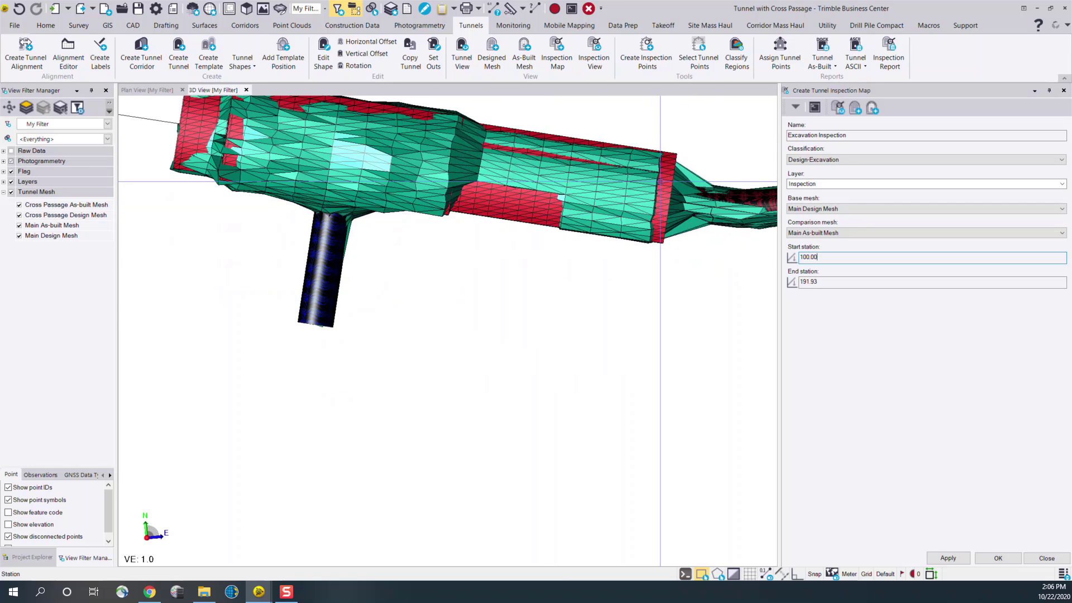
left_click(153, 87)
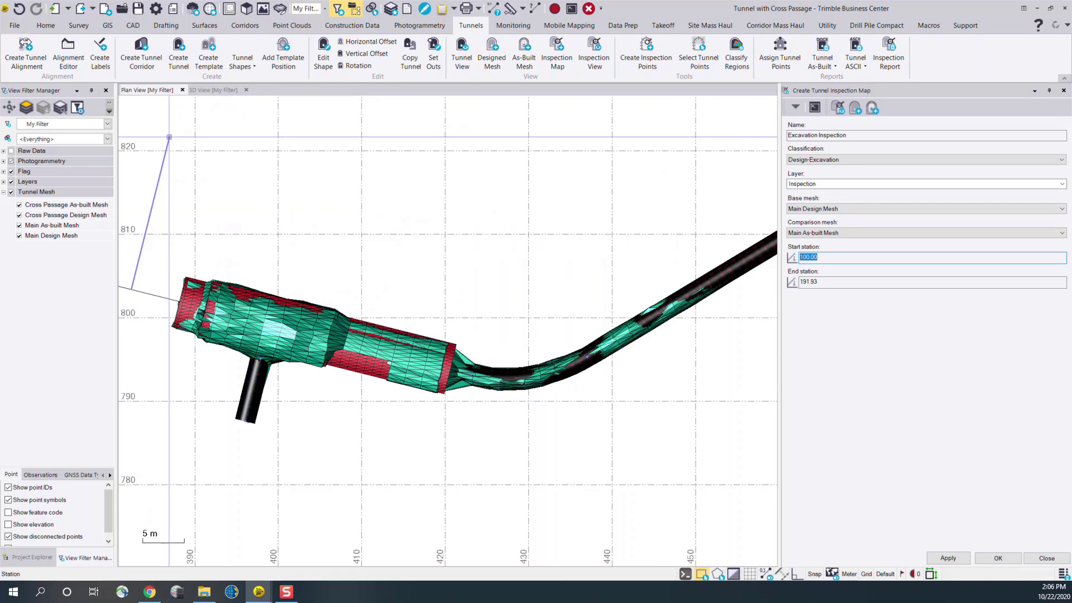
scroll(181, 296, "up", 4)
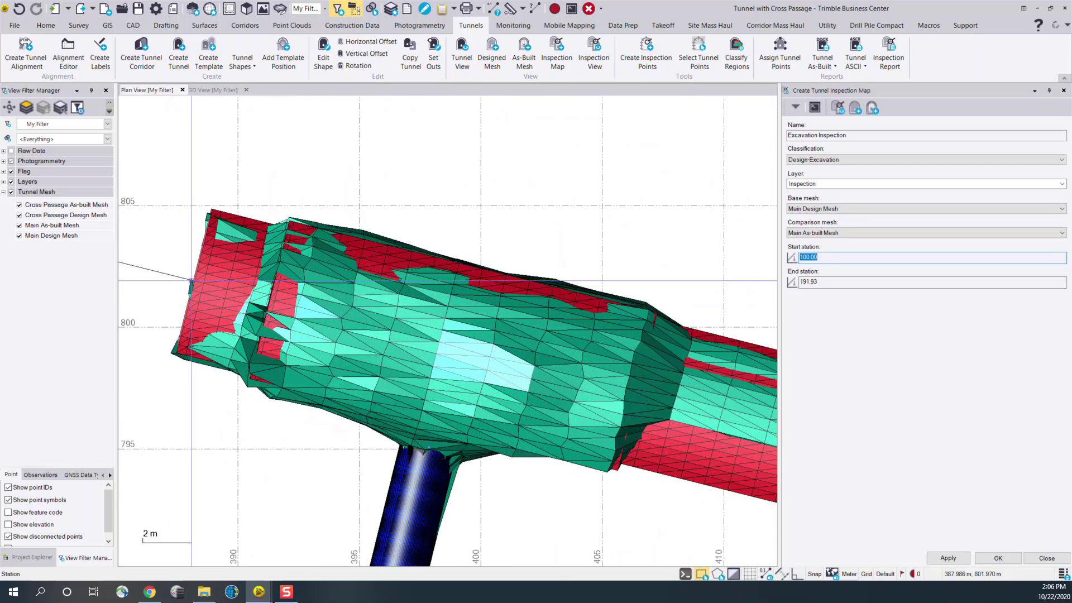
left_click(190, 281)
scroll(444, 276, "down", 2)
middle_click_drag(451, 281, 279, 219)
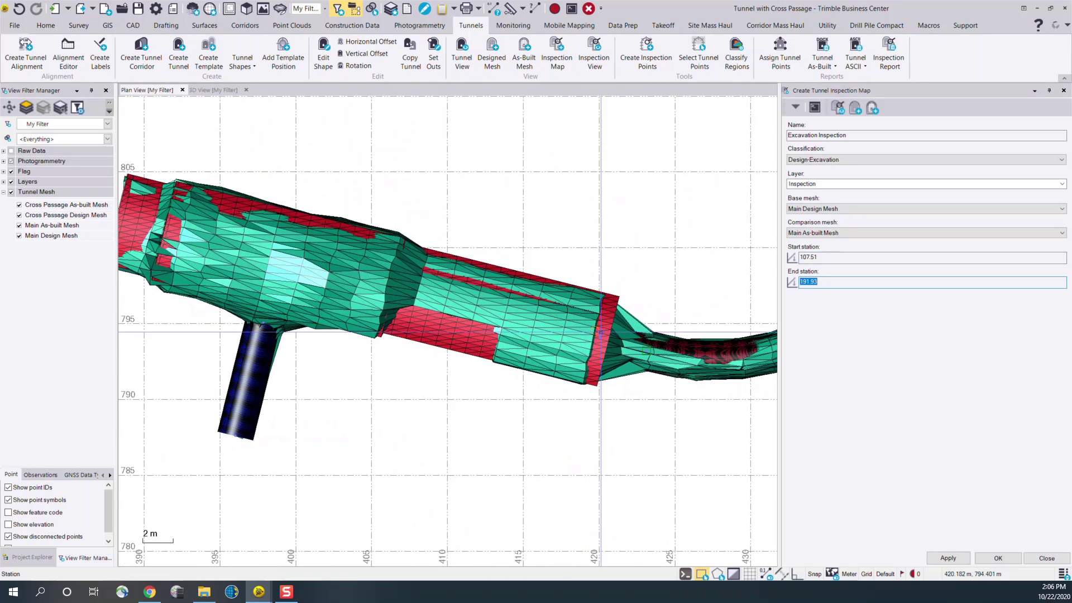
left_click(600, 337)
scroll(600, 338, "down", 2)
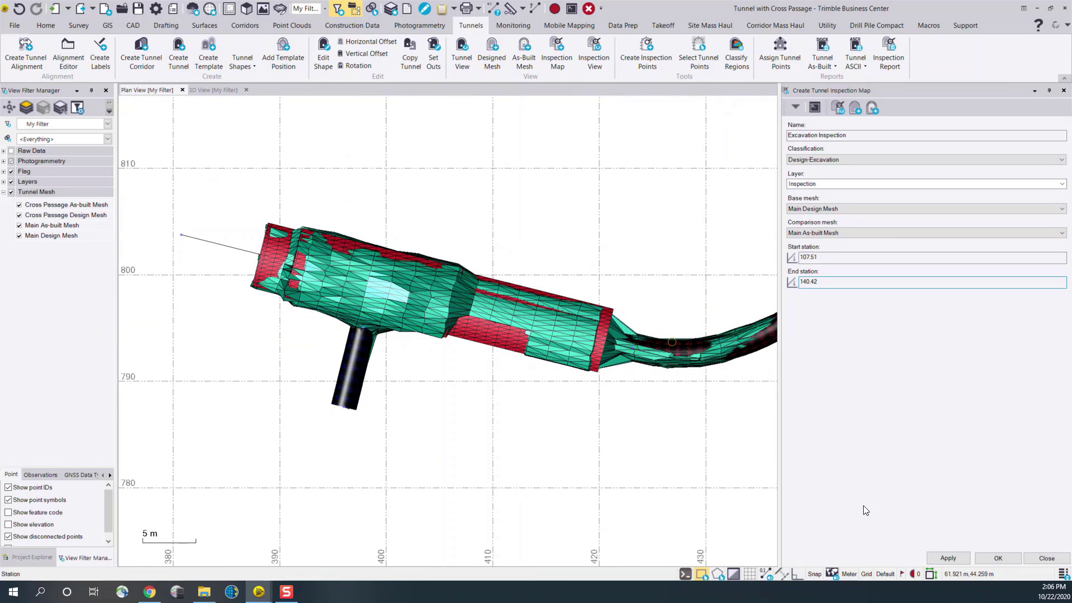
left_click(997, 558)
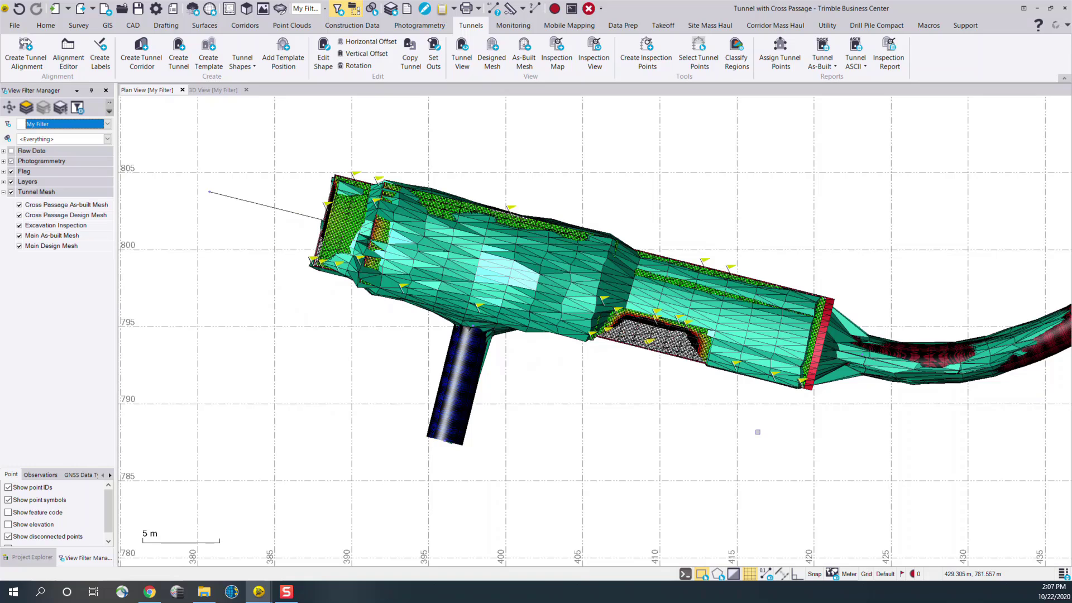
Hide all tunnel meshes except the Excavation Inspection map
middle_click_drag(676, 415, 663, 455)
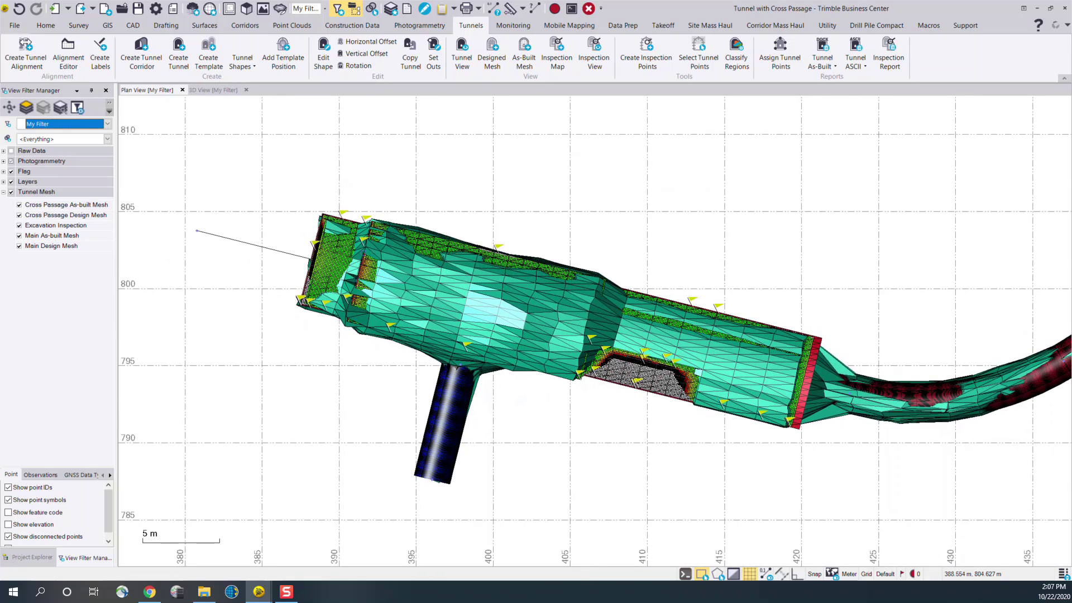
left_click(11, 192)
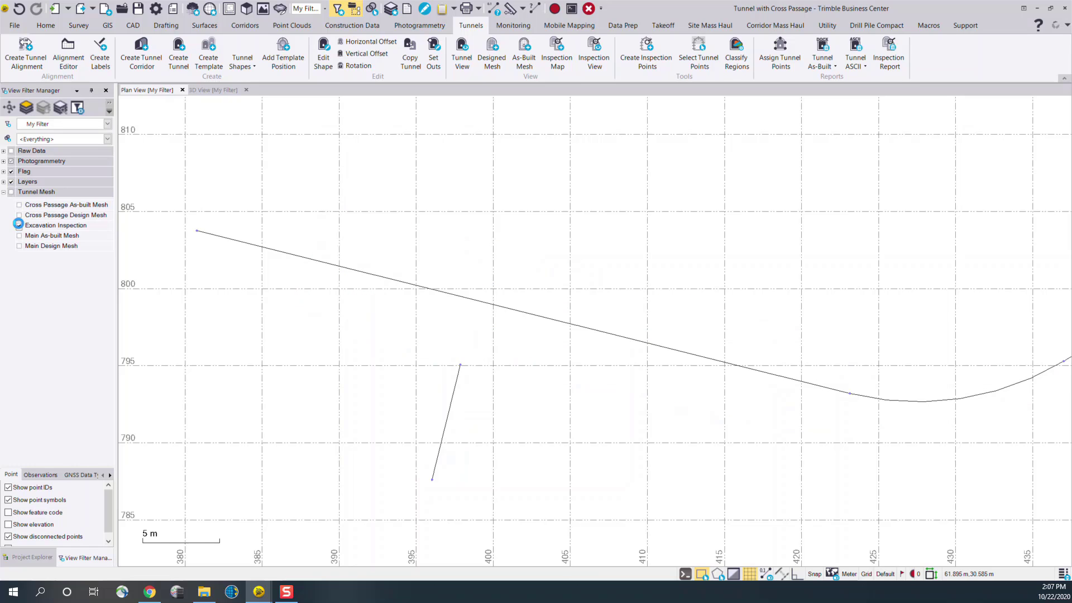
left_click(19, 224)
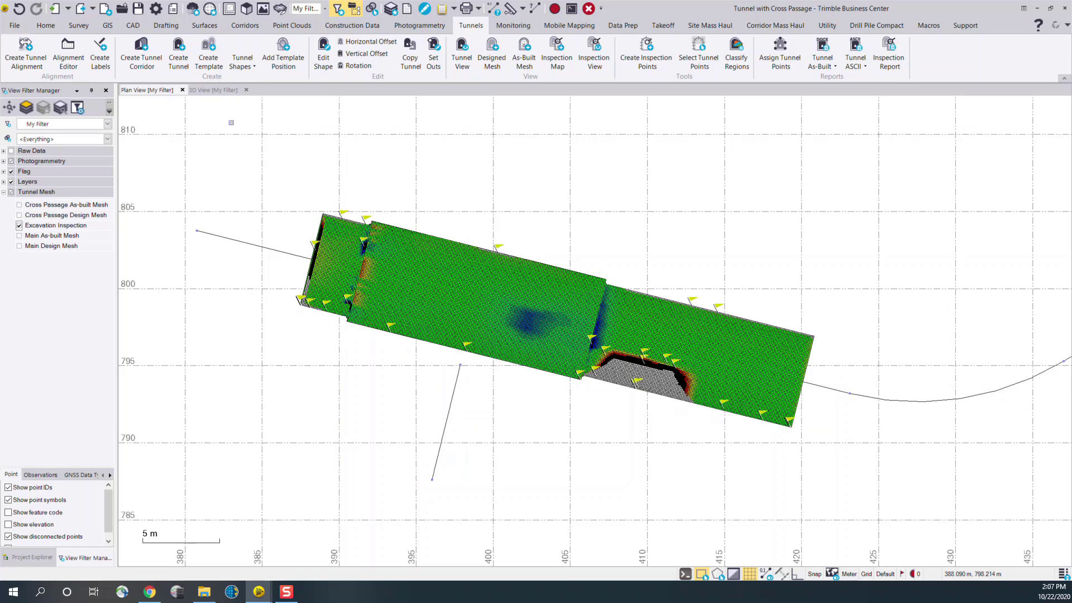
Examine the colored deviation areas of the Excavation Inspection map in 3D, including the tunnel crown and side openings
left_click(214, 90)
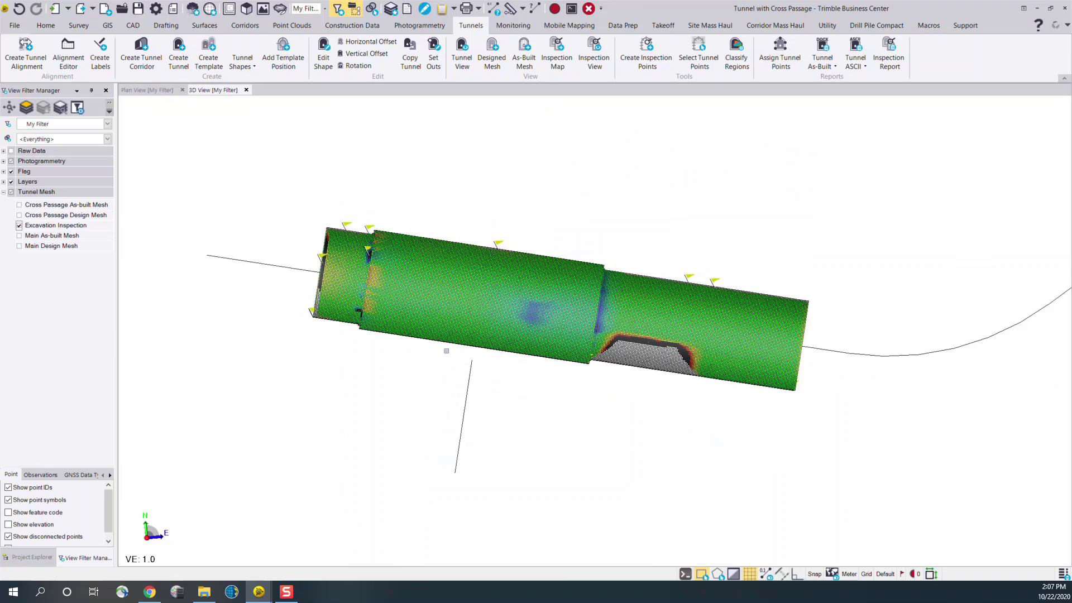
scroll(463, 318, "up", 2)
middle_click_drag(452, 285, 520, 216)
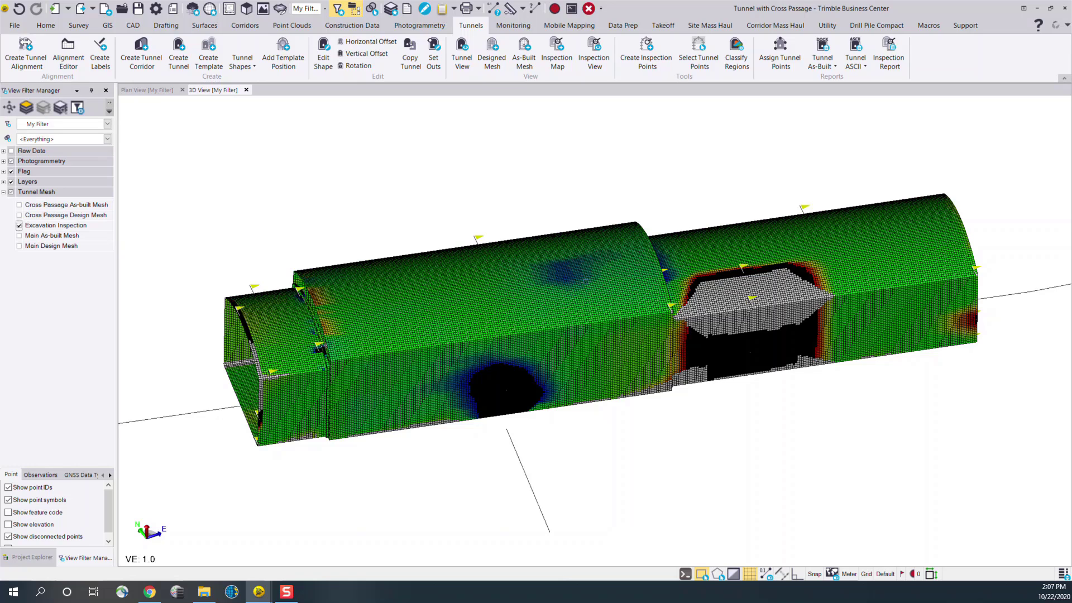
scroll(311, 315, "up", 6)
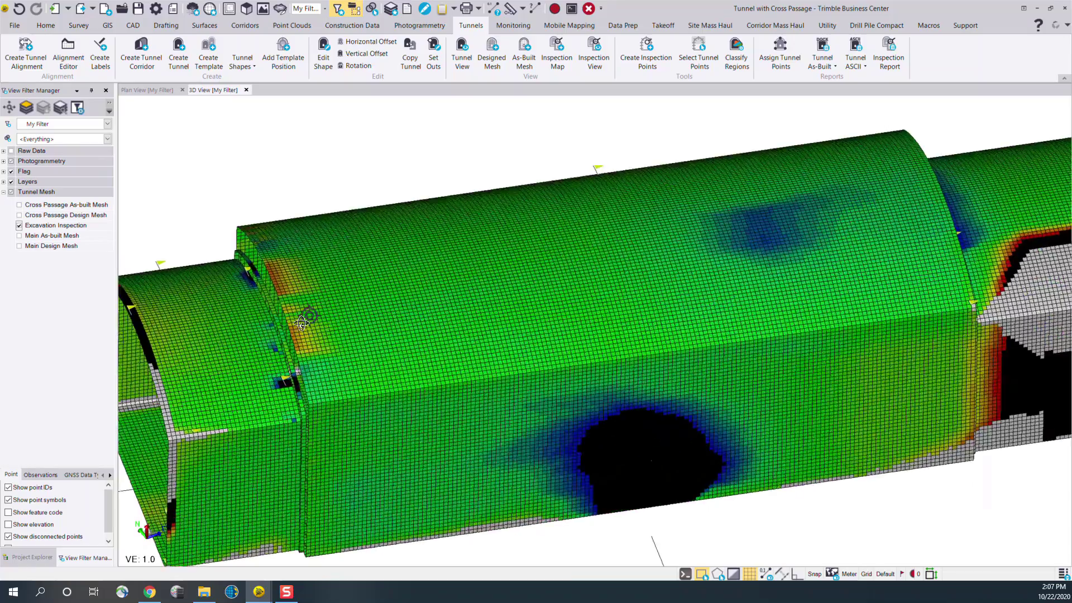
right_click_drag(310, 316, 726, 349)
middle_click_drag(633, 357, 850, 222)
scroll(850, 223, "down", 3)
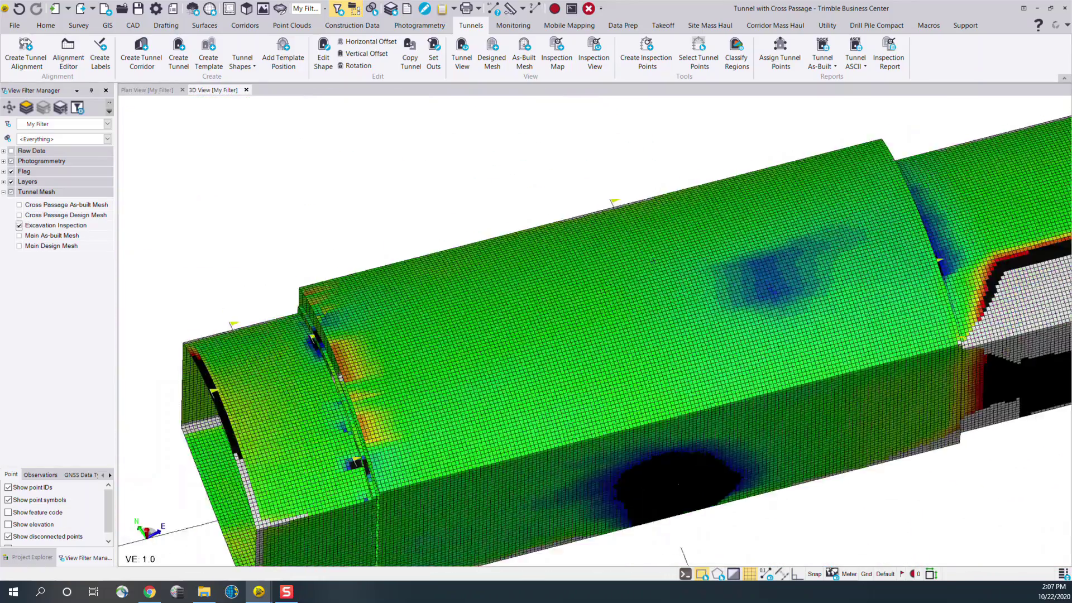
middle_click_drag(791, 285, 686, 334)
scroll(685, 334, "down", 2)
scroll(562, 209, "down", 2)
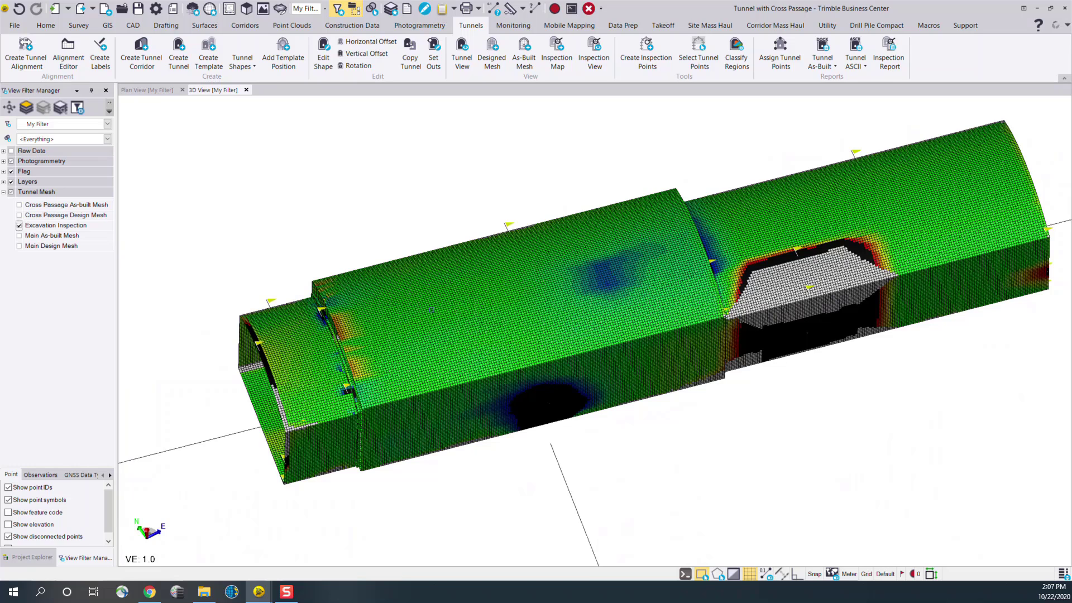
Open the properties of the Excavation Inspection map and widen them to make the values readable
left_click(431, 311)
right_click(431, 311)
left_click(485, 439)
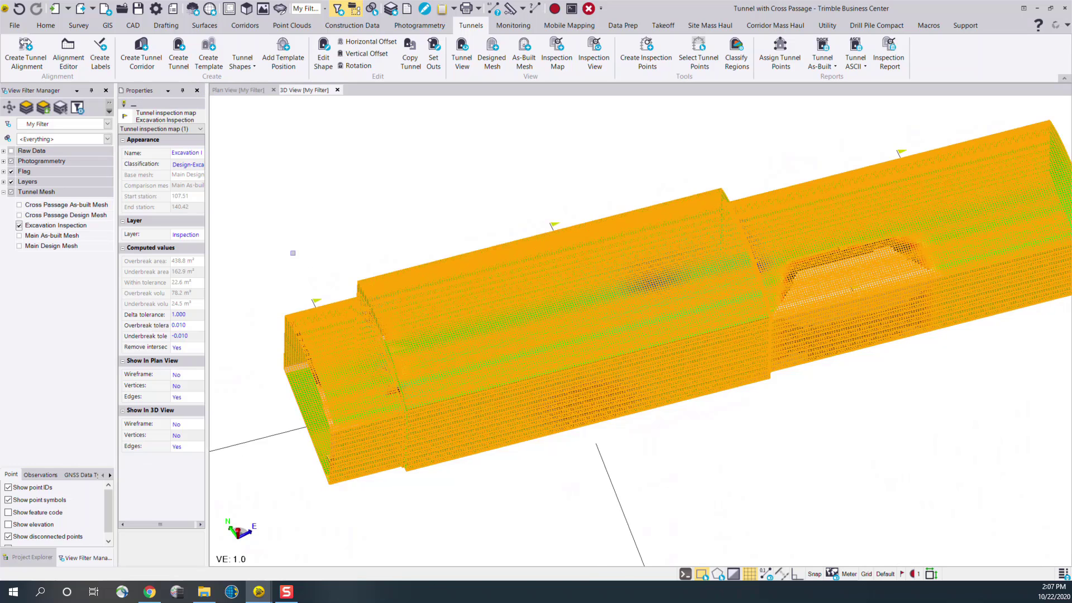
left_click_drag(206, 236, 328, 240)
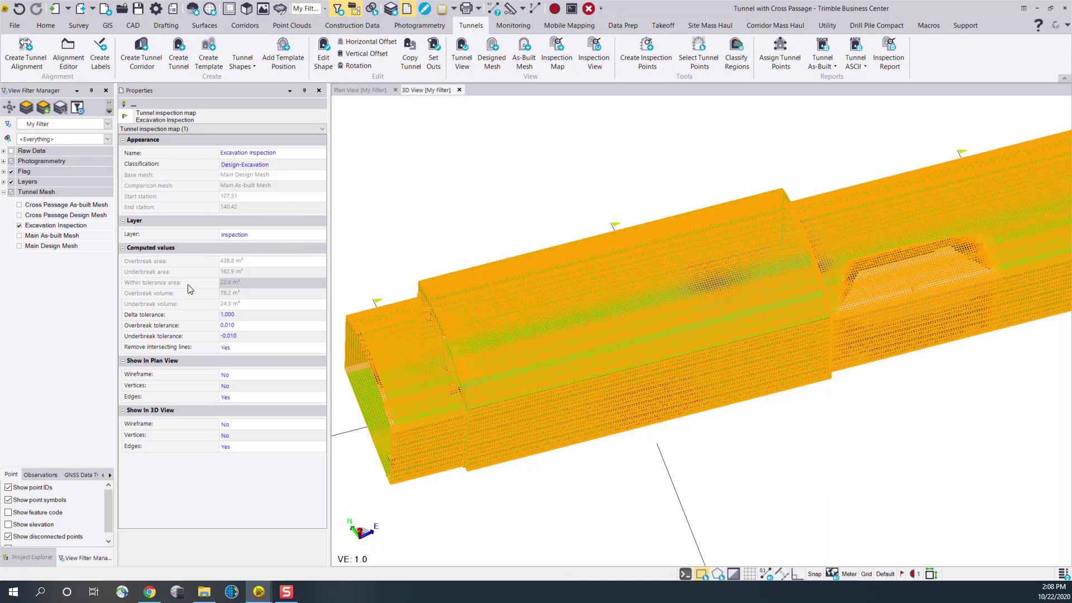
Set the inspection map's overbreak tolerance to 0.200 and its underbreak tolerance to -0.200
left_click(253, 326)
left_click_drag(245, 328, 234, 330)
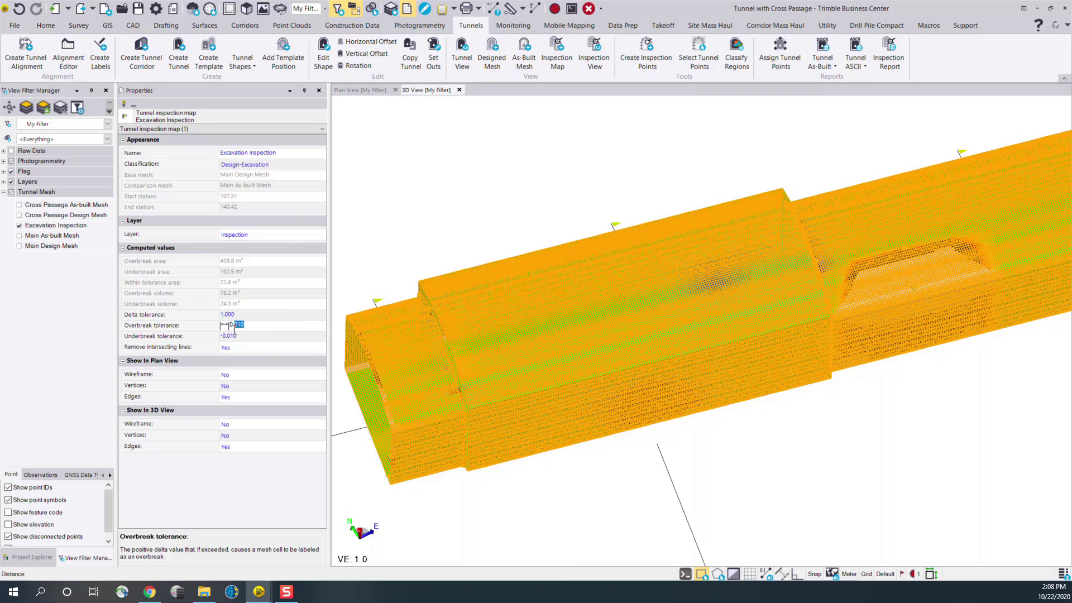
type("2")
left_click(246, 335)
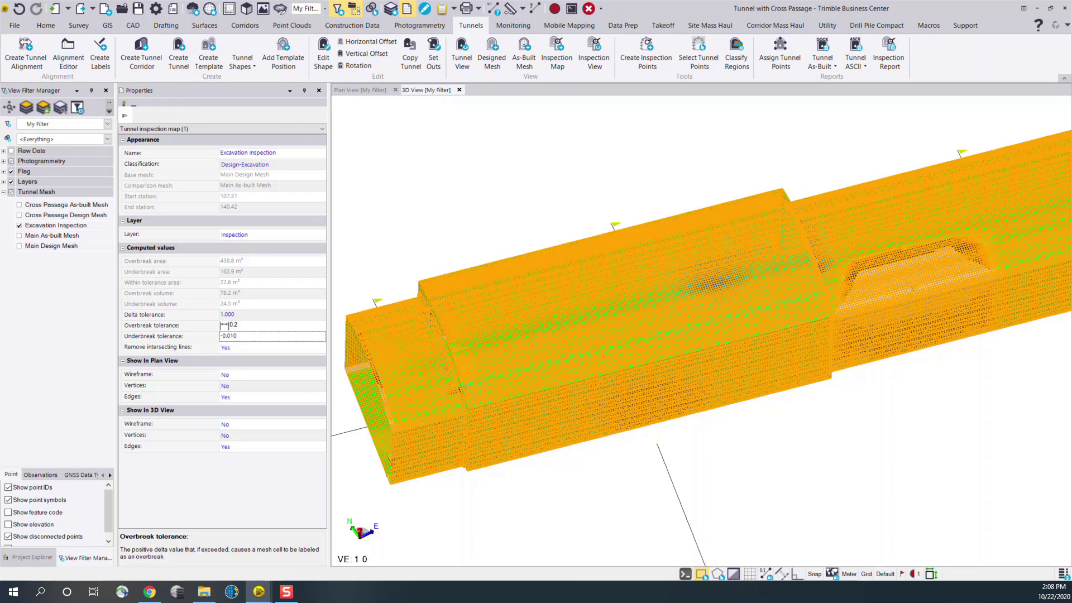
left_click_drag(247, 336, 236, 336)
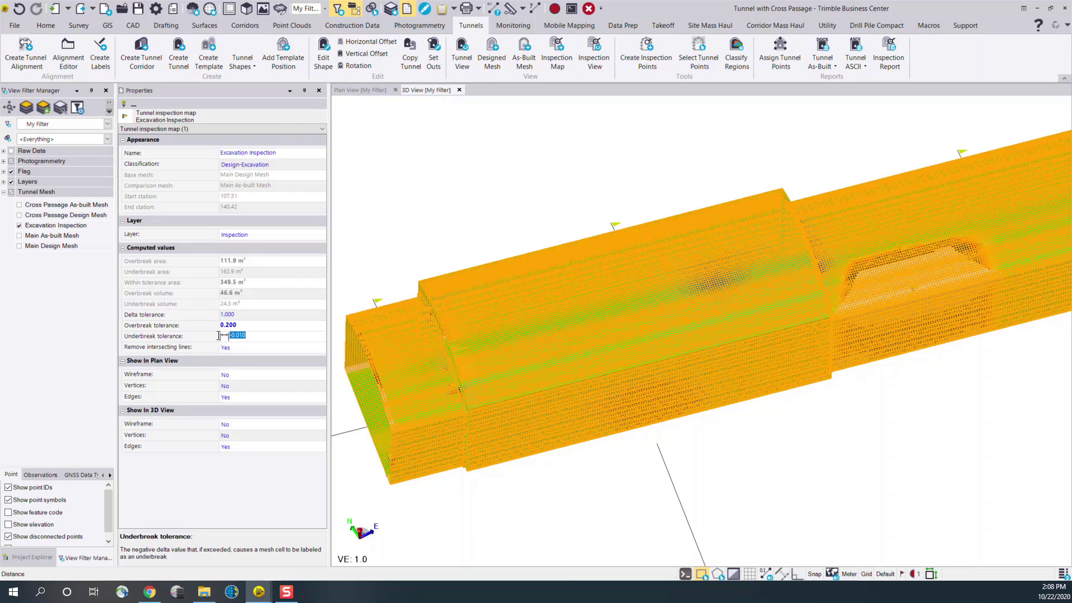
type("2")
key("Tab")
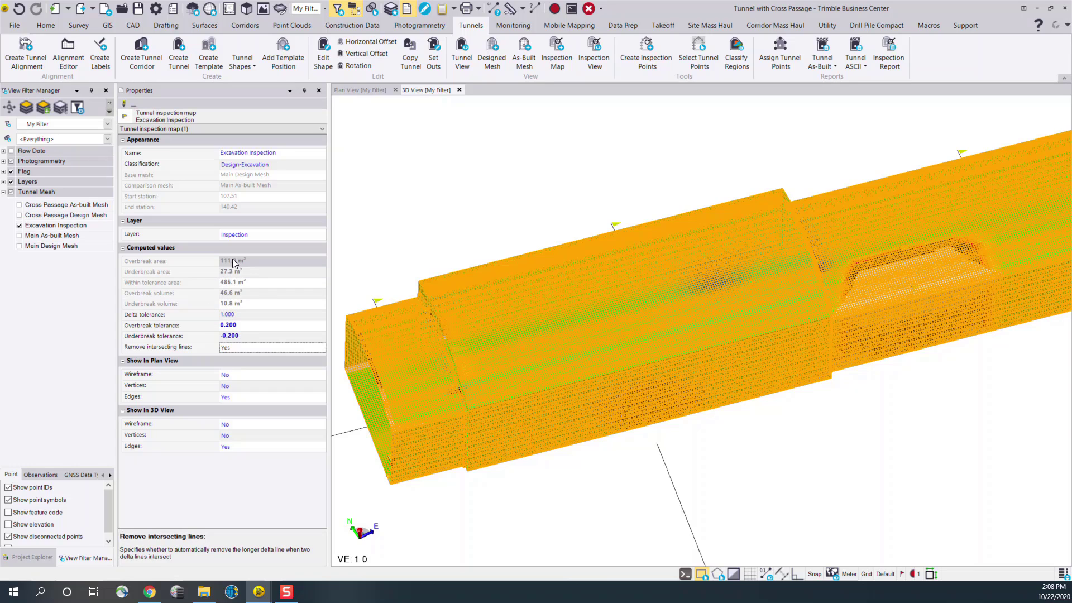
Check the inspection map's delta tolerance, clear the selection, and examine the black area on the tunnel's side wall
left_click(250, 315)
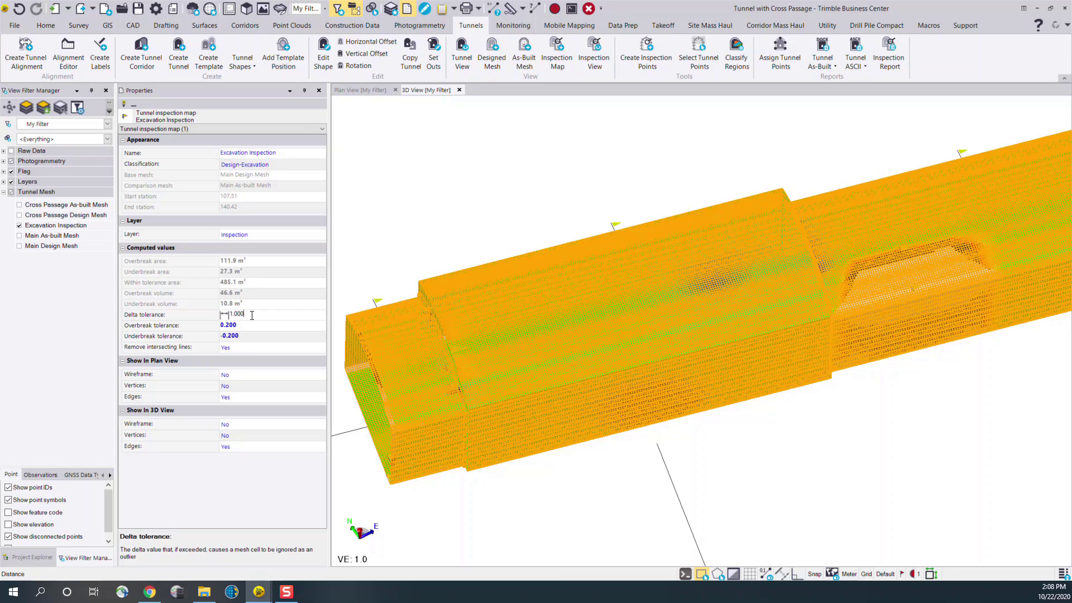
left_click_drag(252, 316, 232, 317)
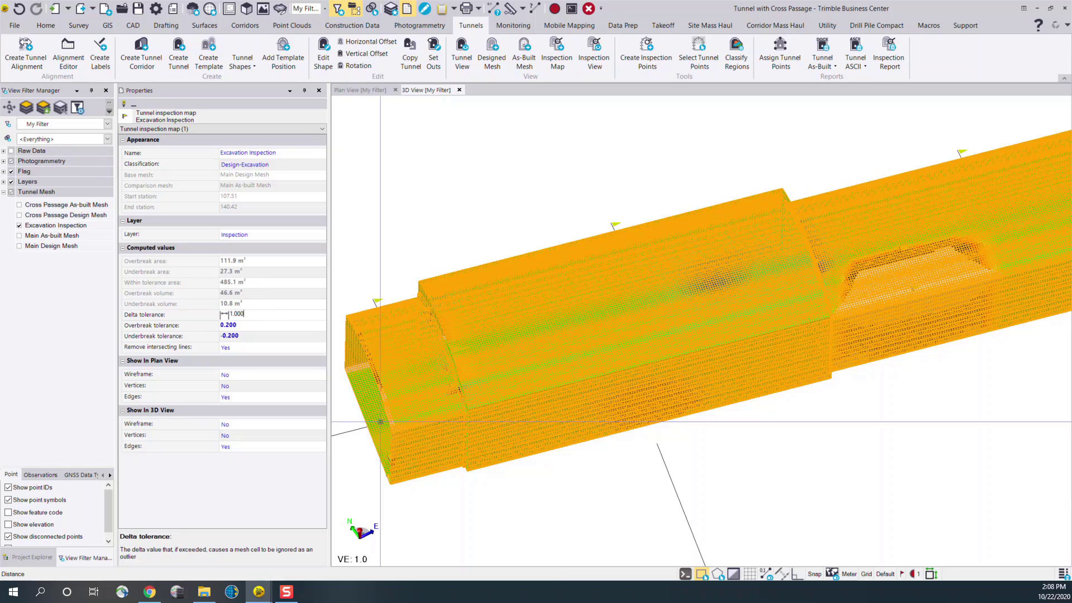
left_click(620, 492)
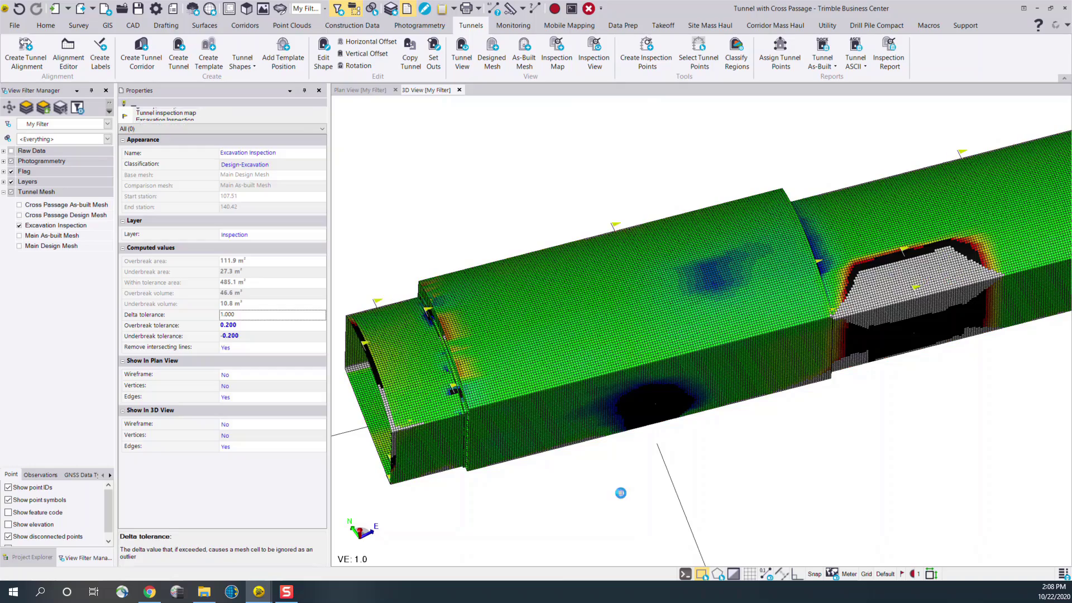
scroll(619, 382, "up", 5)
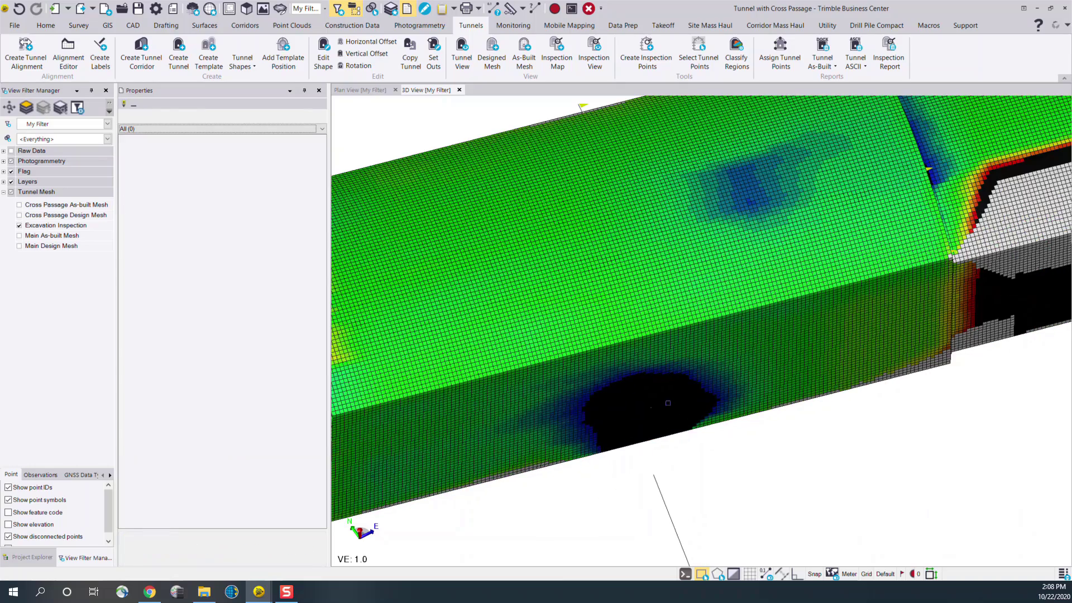
scroll(664, 405, "down", 3)
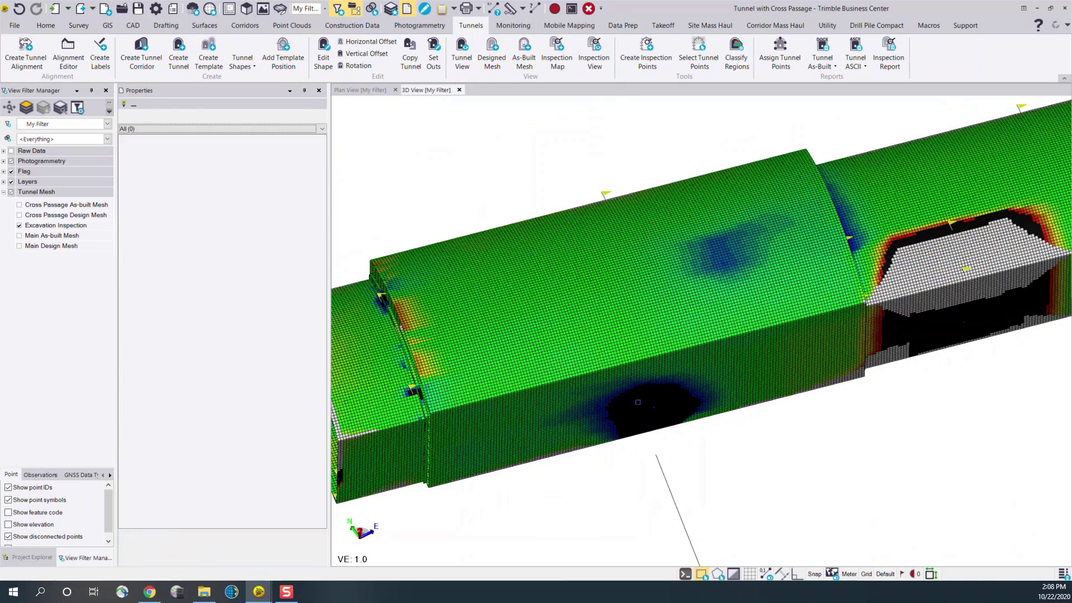
Set the Excavation Inspection map's delta tolerance to 2.000 and deselect the map to view its deviation colors
left_click(662, 335)
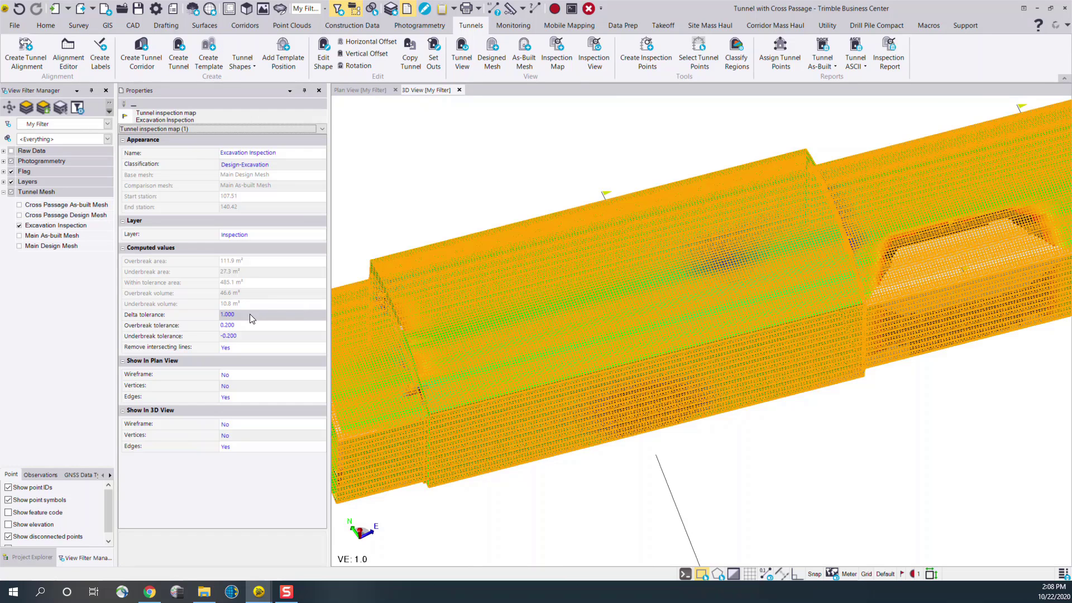
left_click(272, 317)
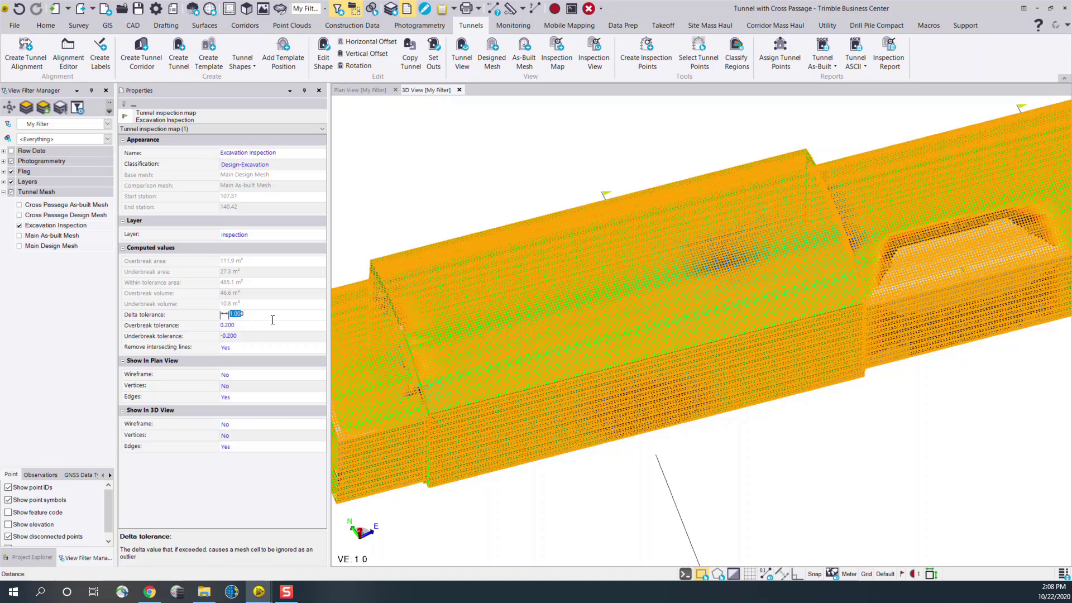
type("2")
key("Return")
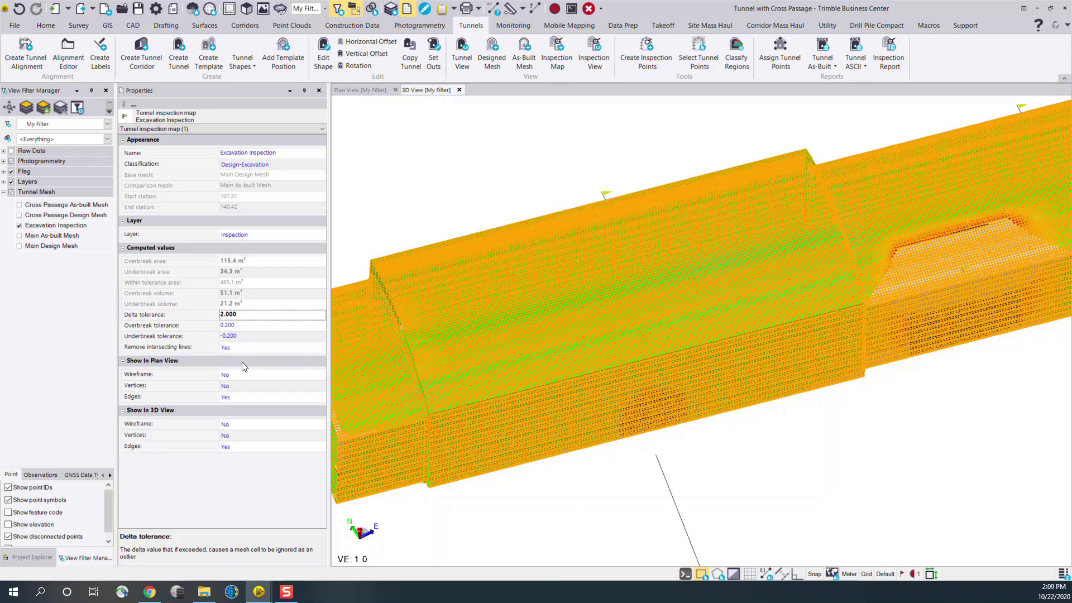
left_click(189, 319)
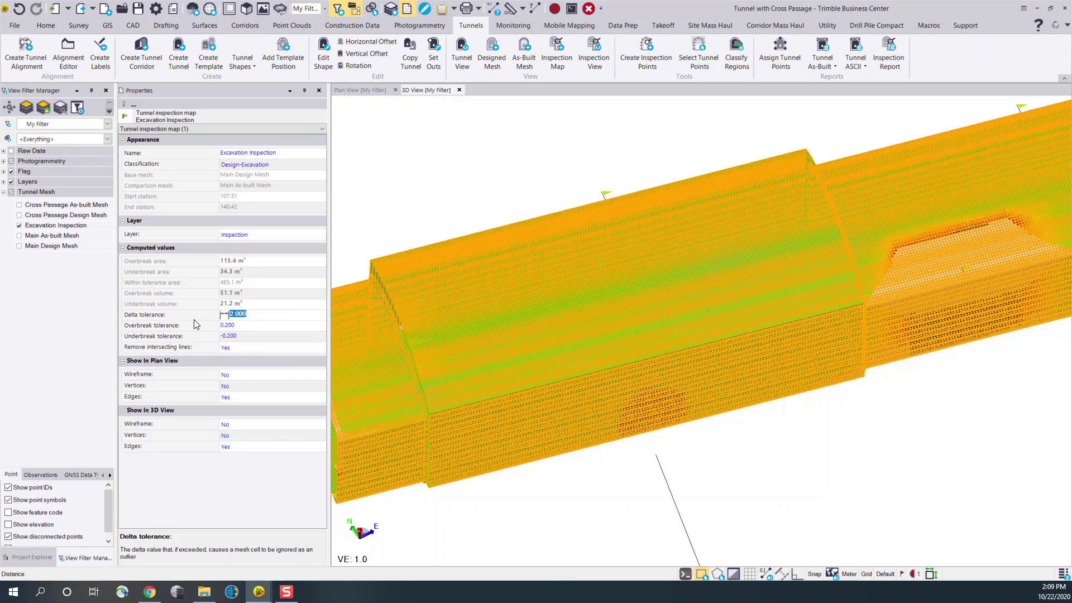
left_click(241, 474)
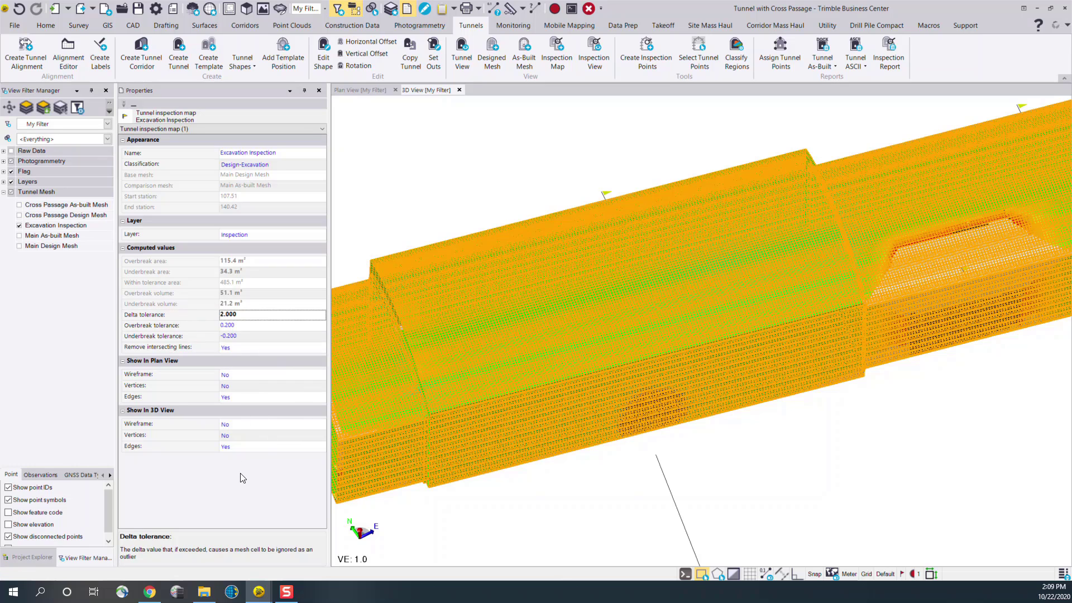
left_click(514, 506)
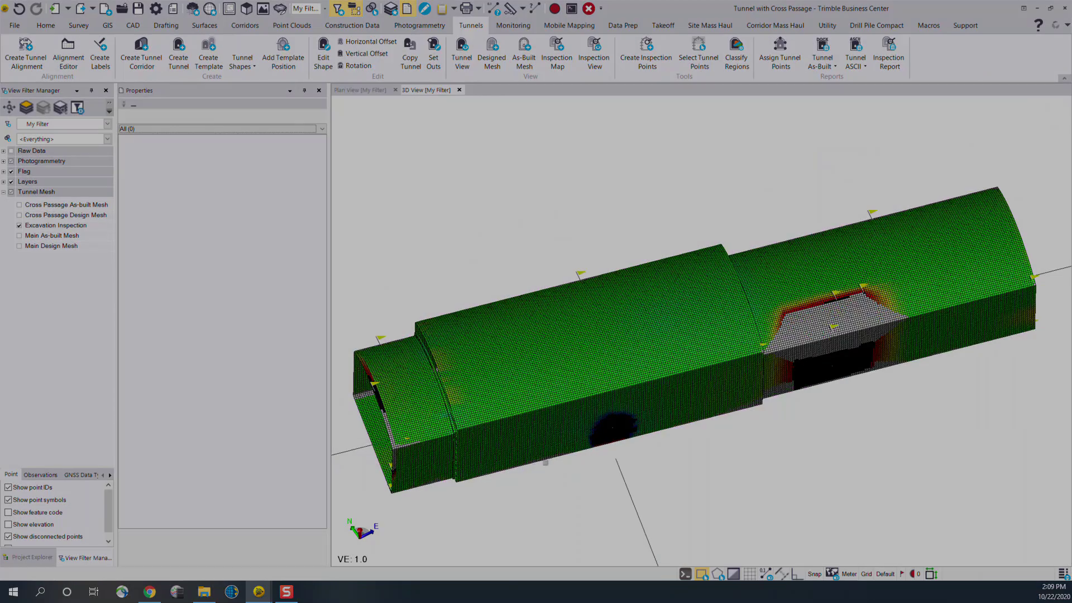